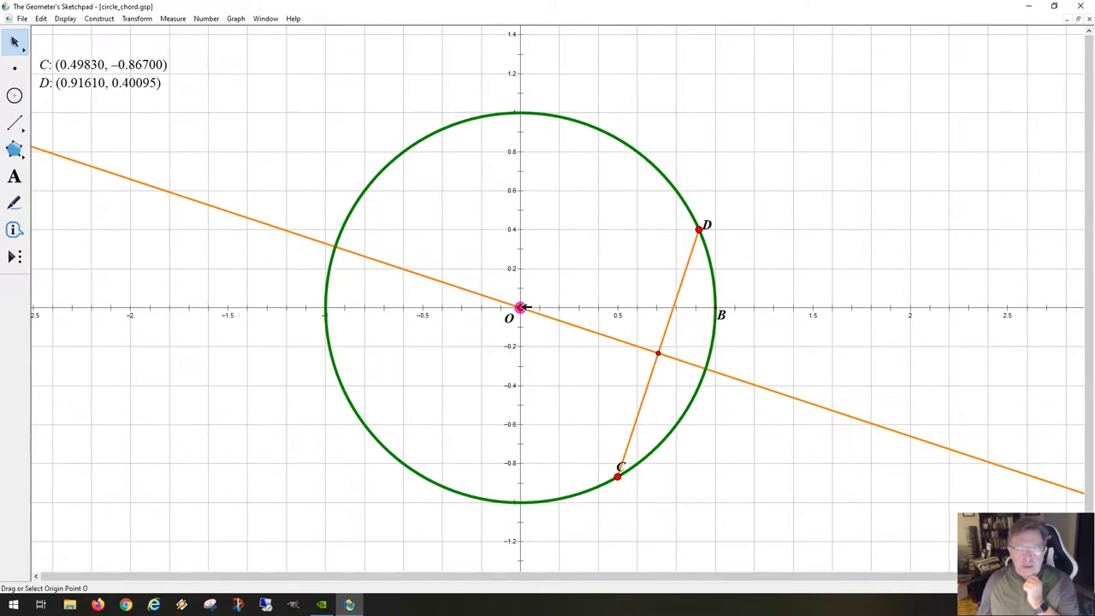
In a new sketch, draw a circle centred at origin O through the unit point (1, 0)
left_click(521, 308)
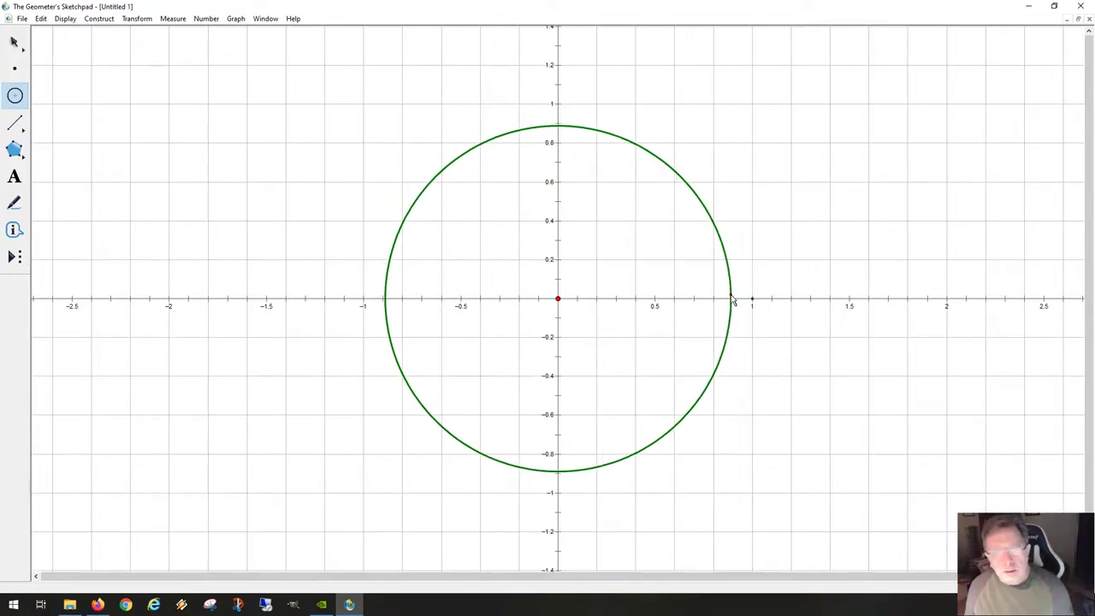
left_click_drag(731, 299, 753, 302)
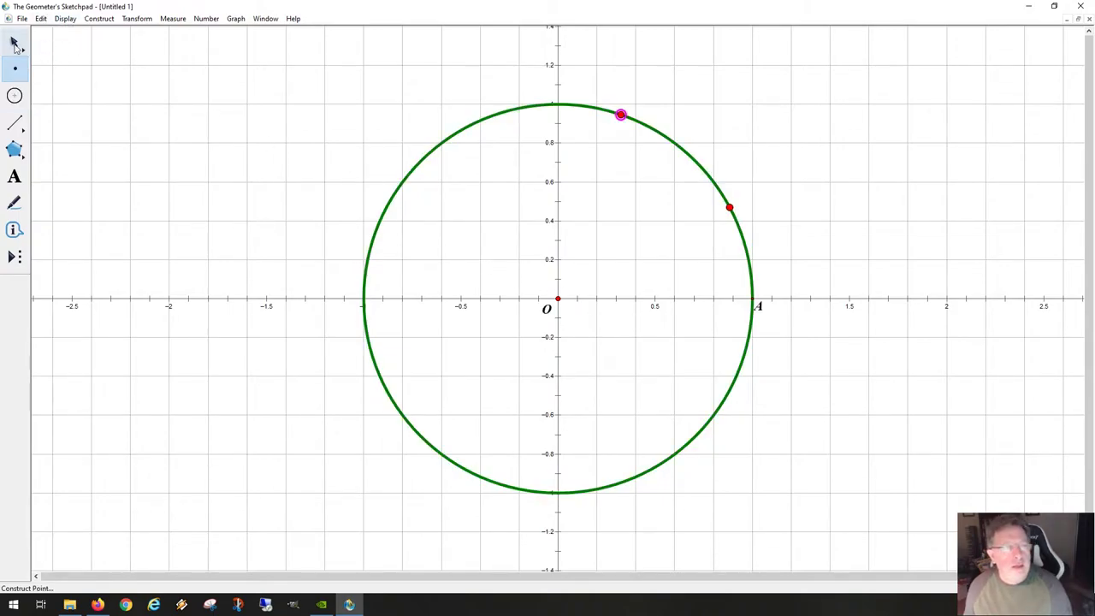
Place two points on the unit circle and slide them into position along it
left_click(14, 43)
left_click(666, 209)
left_click_drag(734, 207, 685, 220)
left_click(664, 199)
left_click_drag(621, 114, 626, 179)
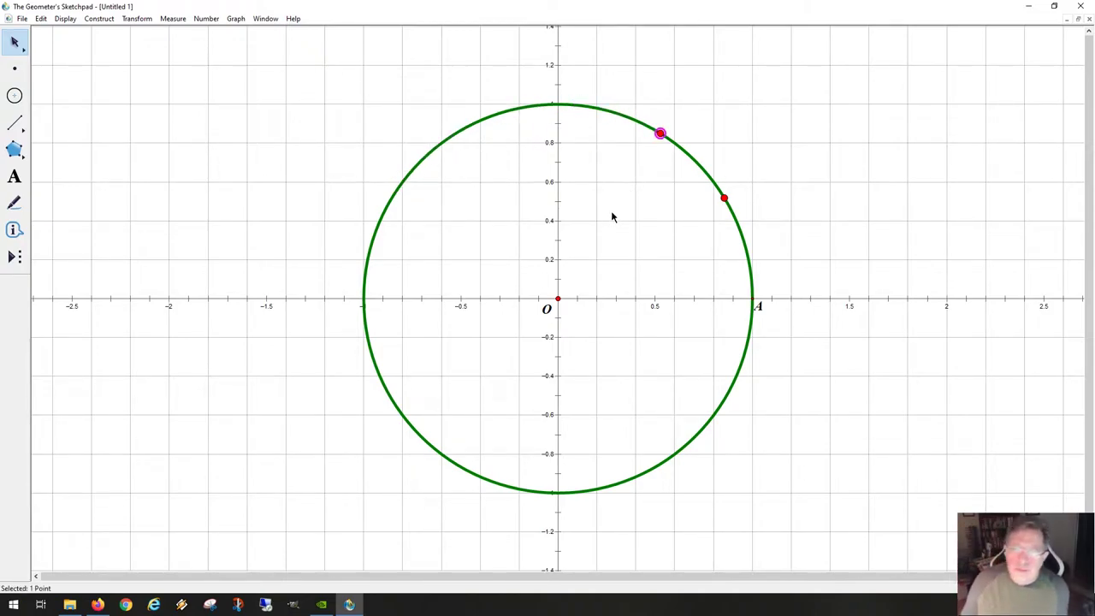
left_click(677, 191)
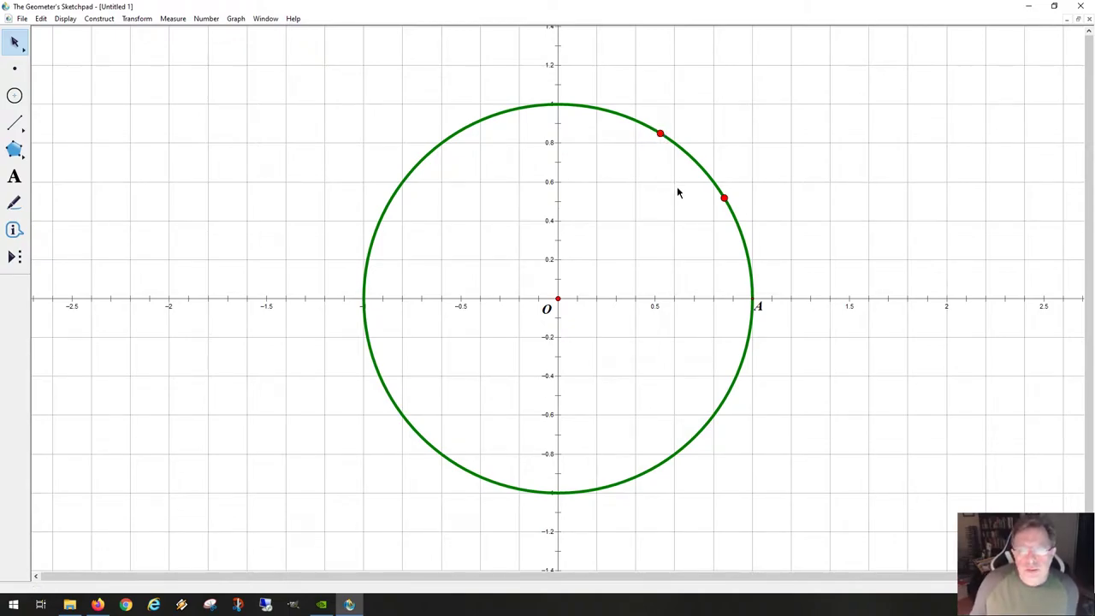
left_click_drag(730, 196, 753, 243)
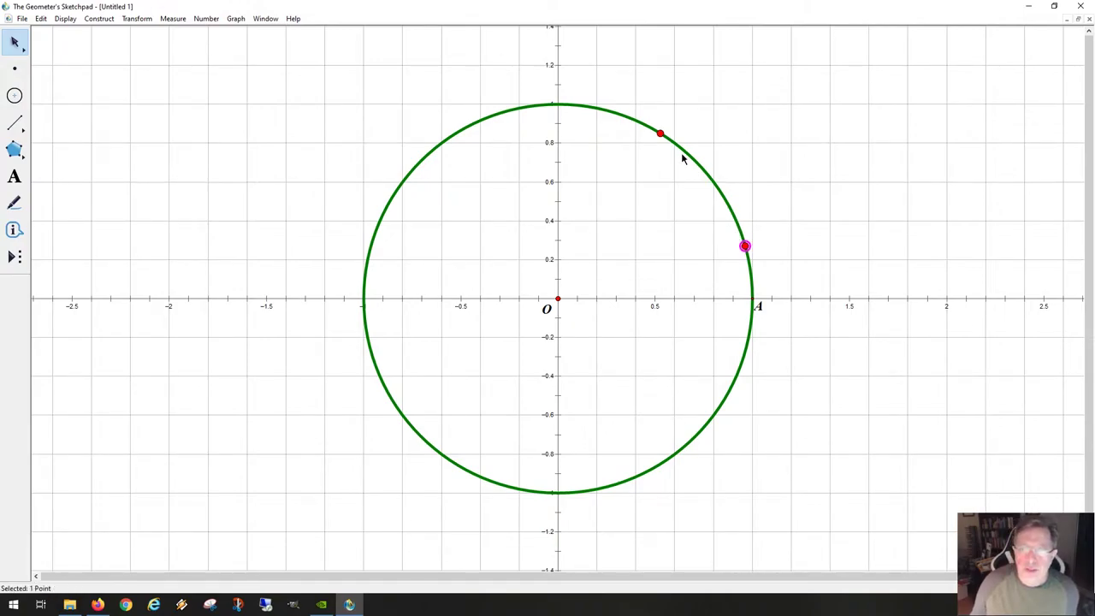
left_click_drag(660, 133, 640, 123)
left_click(681, 177)
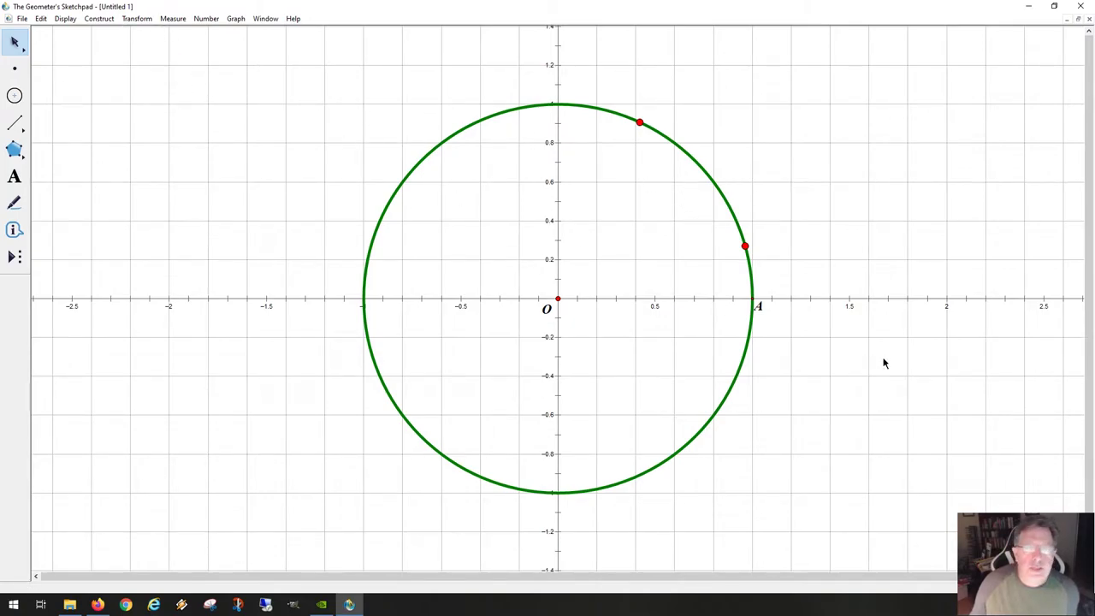
Join the two circle points with a segment, swinging one to the left to form a diameter
left_click(745, 246)
left_click(640, 122)
left_click(99, 18)
left_click(113, 73)
left_click_drag(640, 123, 378, 350)
Move the segment's left endpoint up the circle to near (0.28, 0.96), forming a short chord
left_click(431, 361)
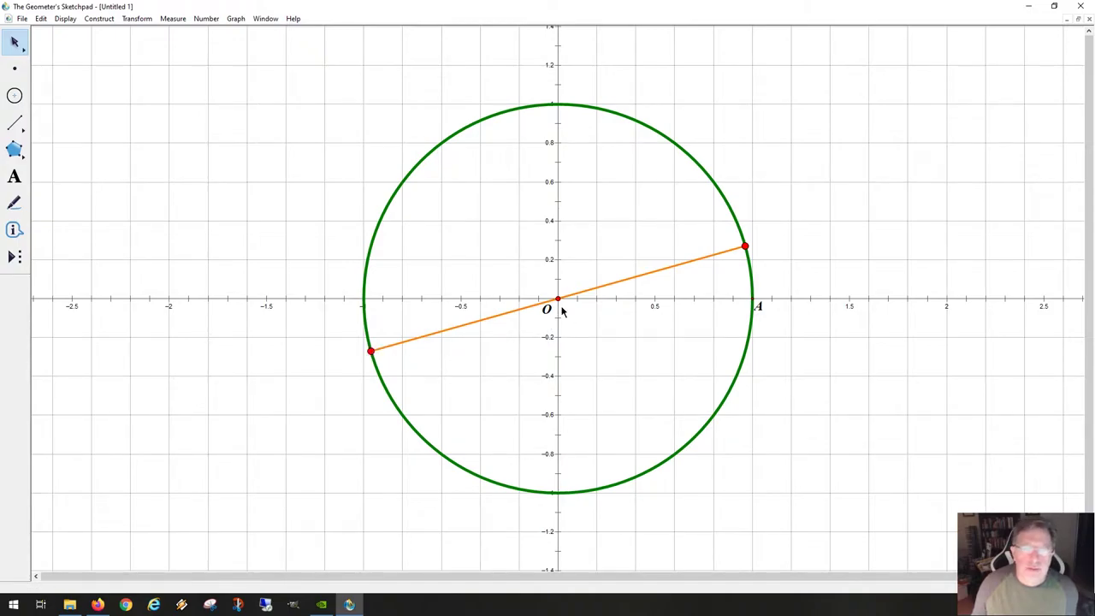
left_click(696, 260)
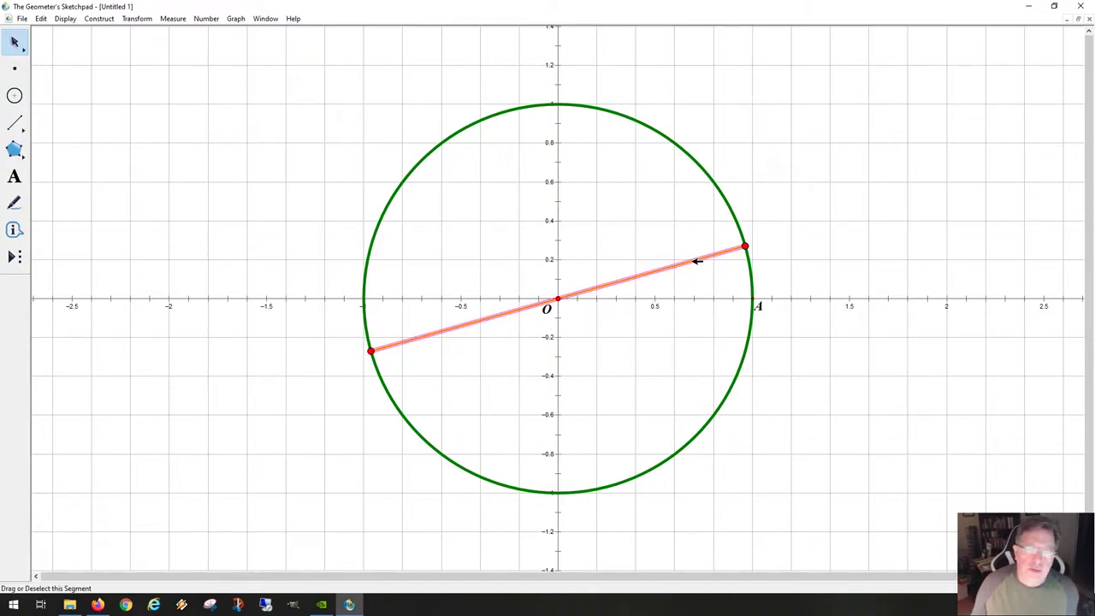
left_click(508, 335)
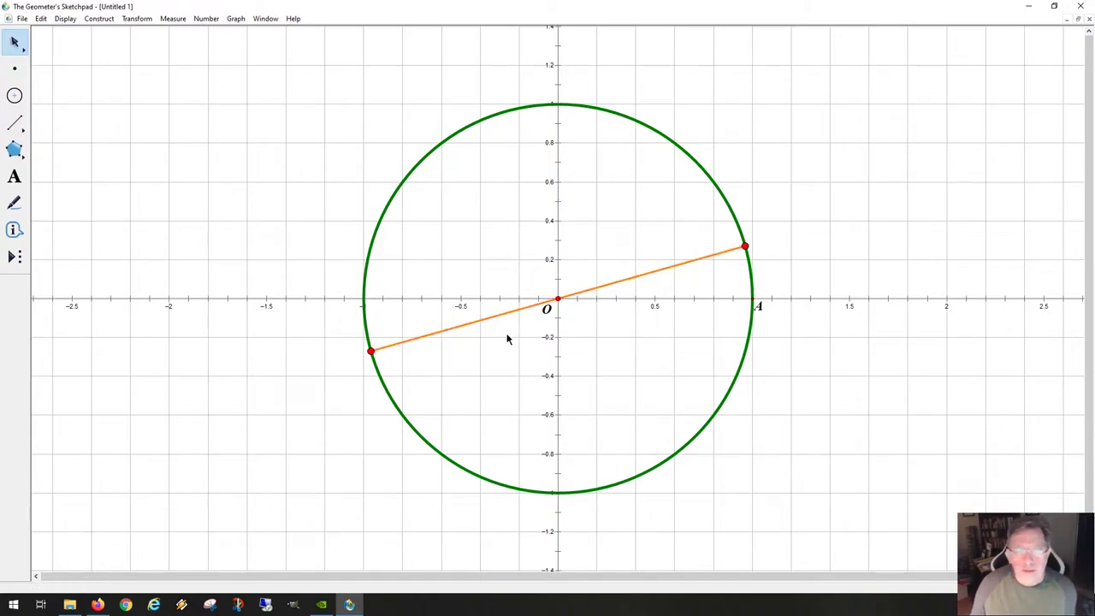
left_click_drag(369, 352, 597, 167)
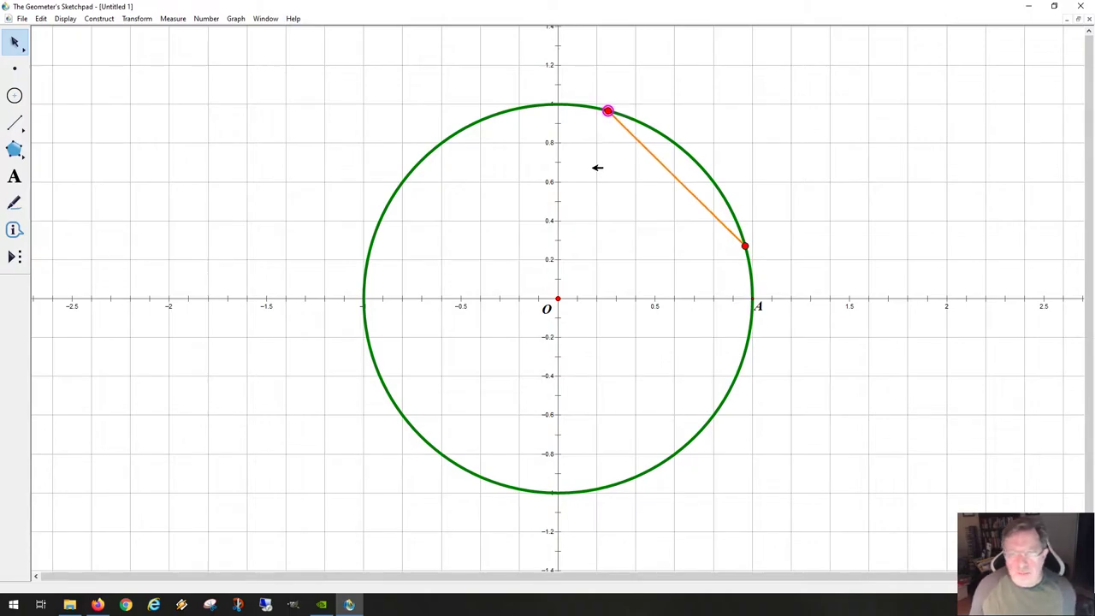
Relabel the chord's top endpoint as P
left_click(599, 173)
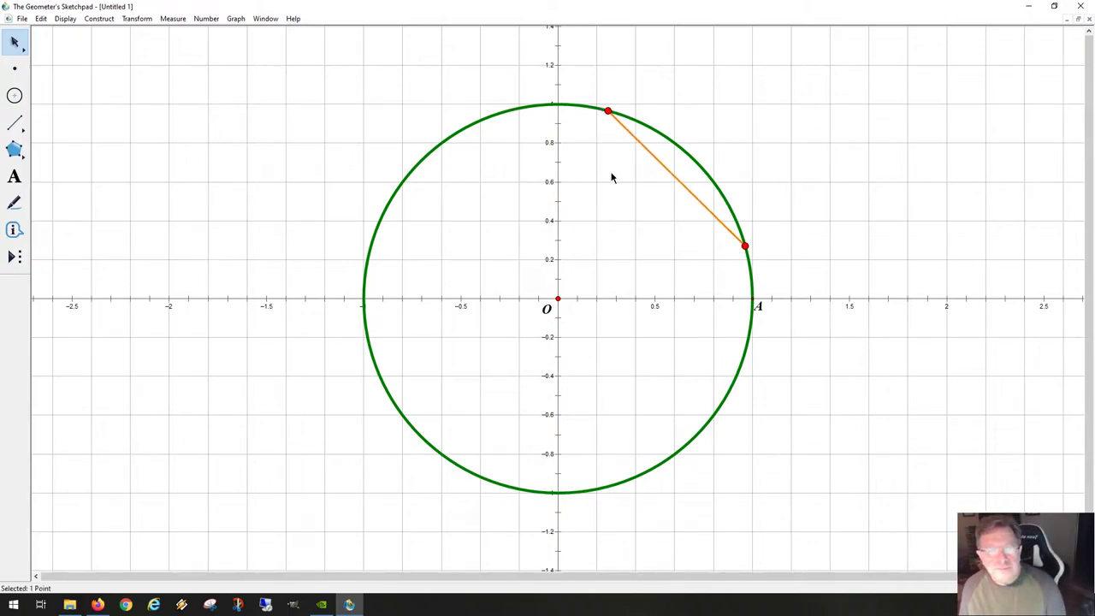
right_click(609, 110)
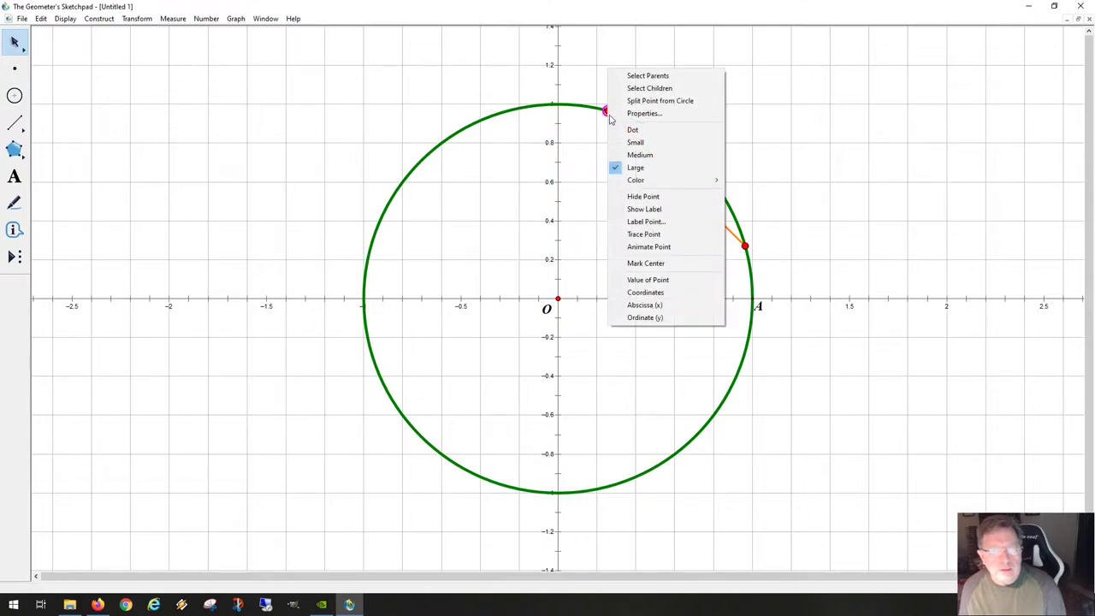
left_click(658, 225)
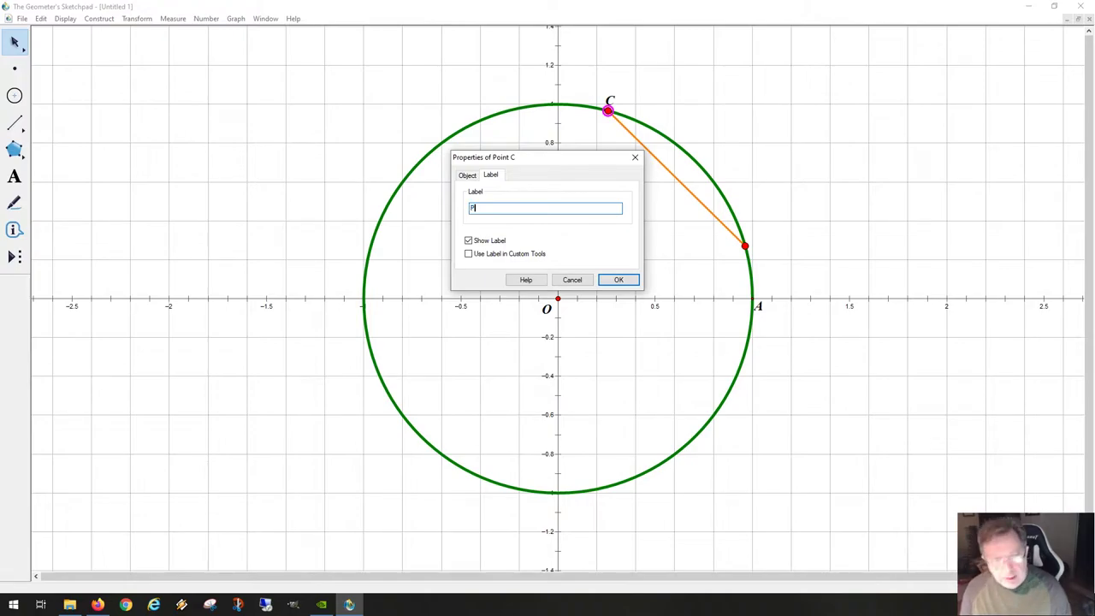
type("P")
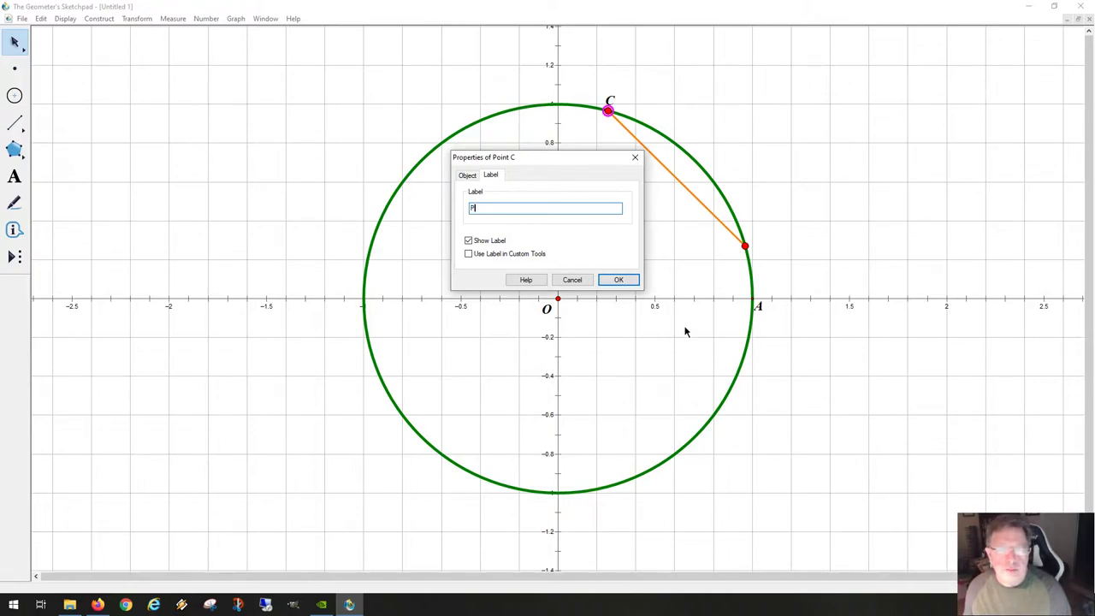
left_click(619, 280)
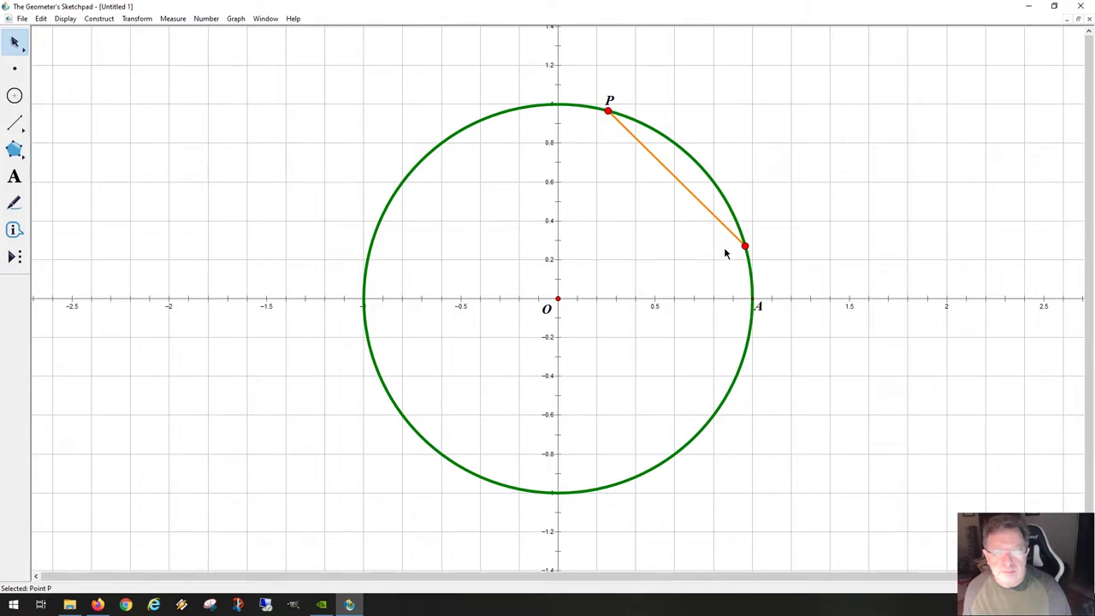
Relabel the chord's right endpoint as Q
right_click(743, 246)
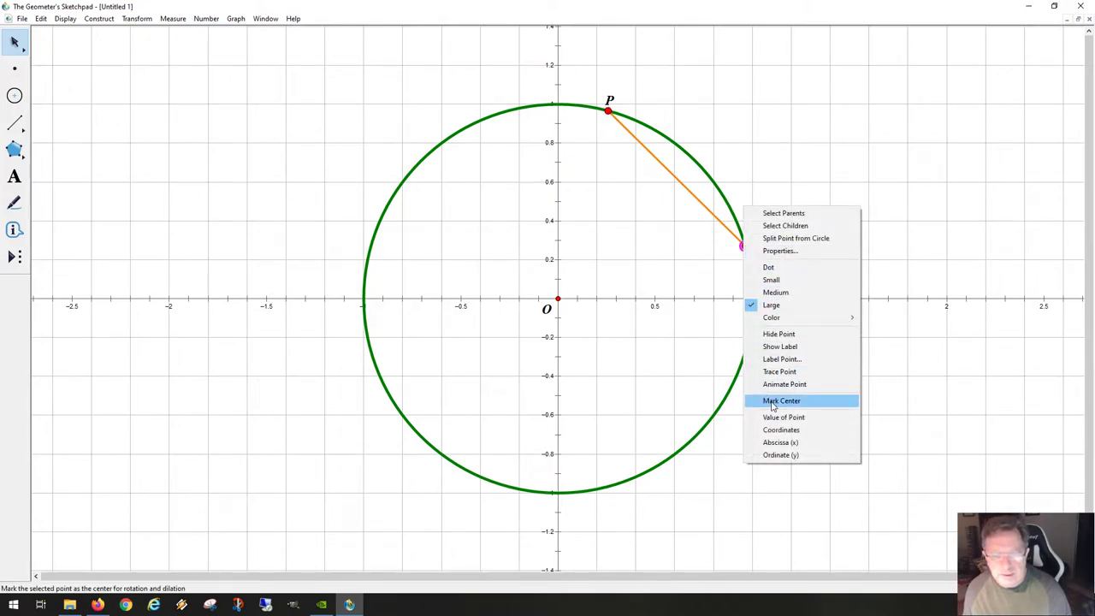
left_click(785, 359)
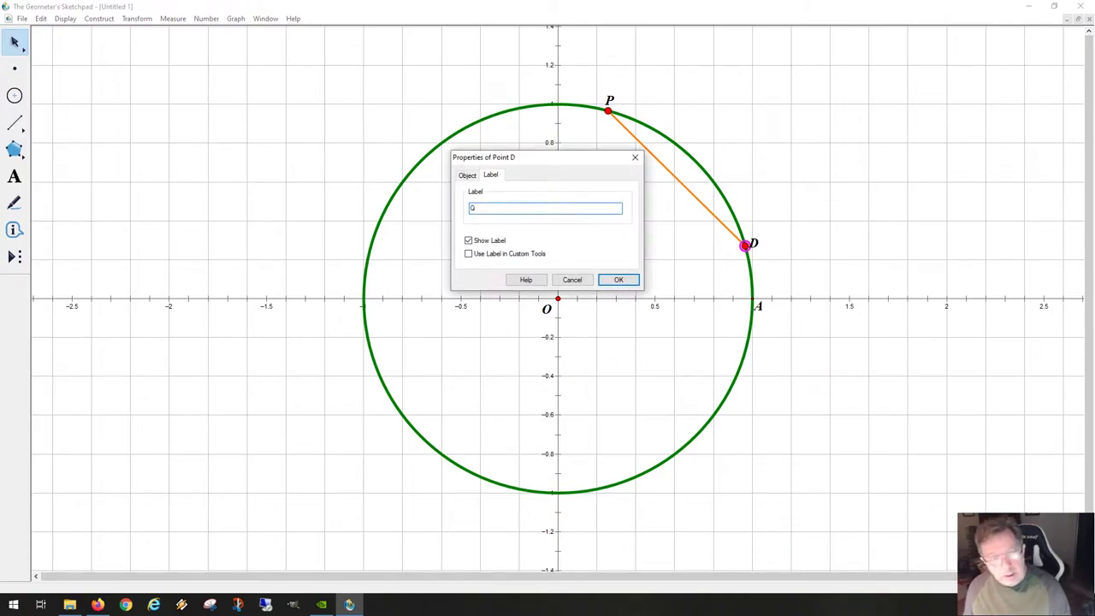
type("Q")
left_click(619, 280)
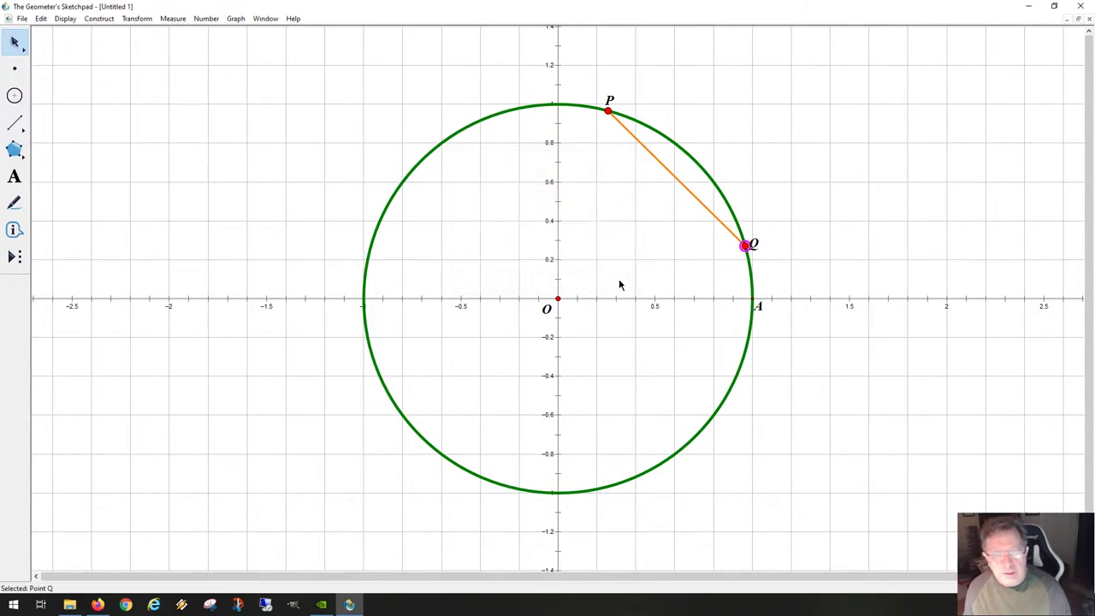
Raise point Q along the circle to about y = 0.4, then deselect it
left_click_drag(751, 246, 692, 250)
left_click(691, 251)
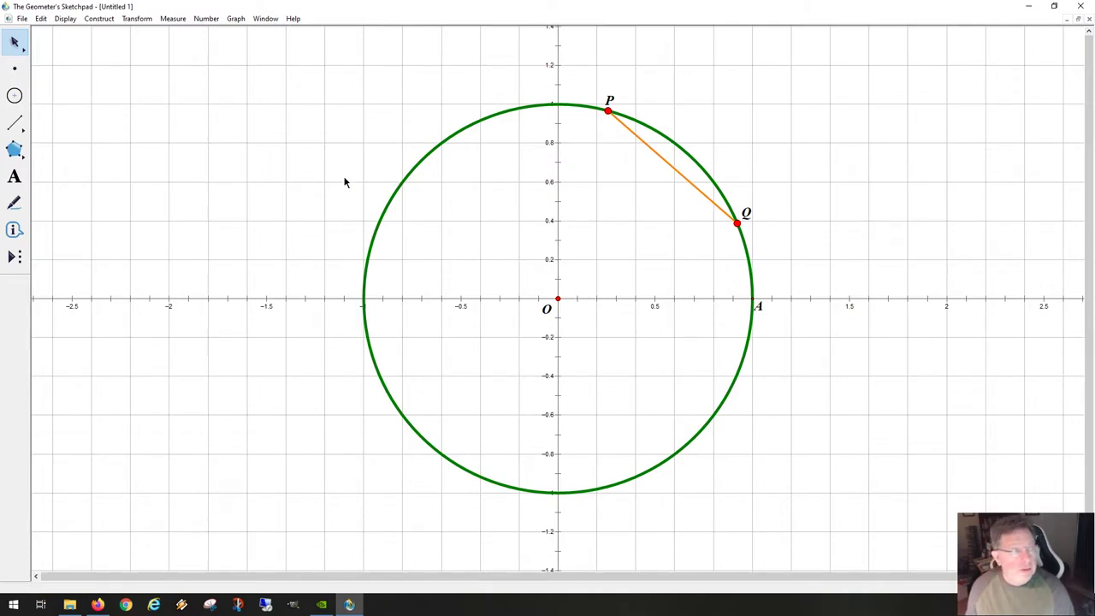
Draw radii OP and OQ from origin O with the Segment tool, then select both radii
left_click(14, 123)
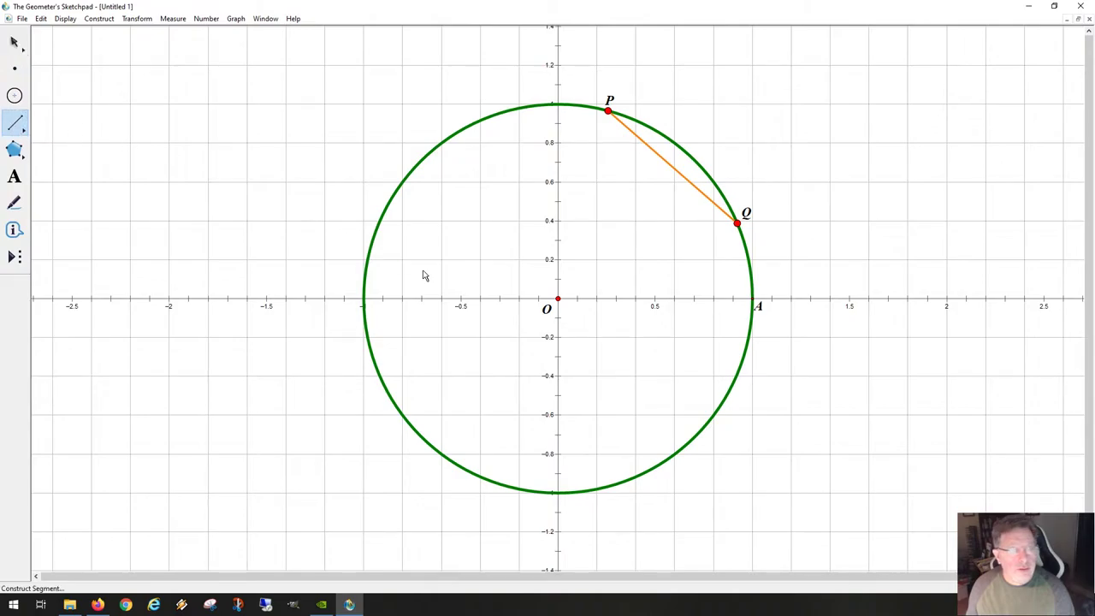
left_click_drag(558, 299, 609, 111)
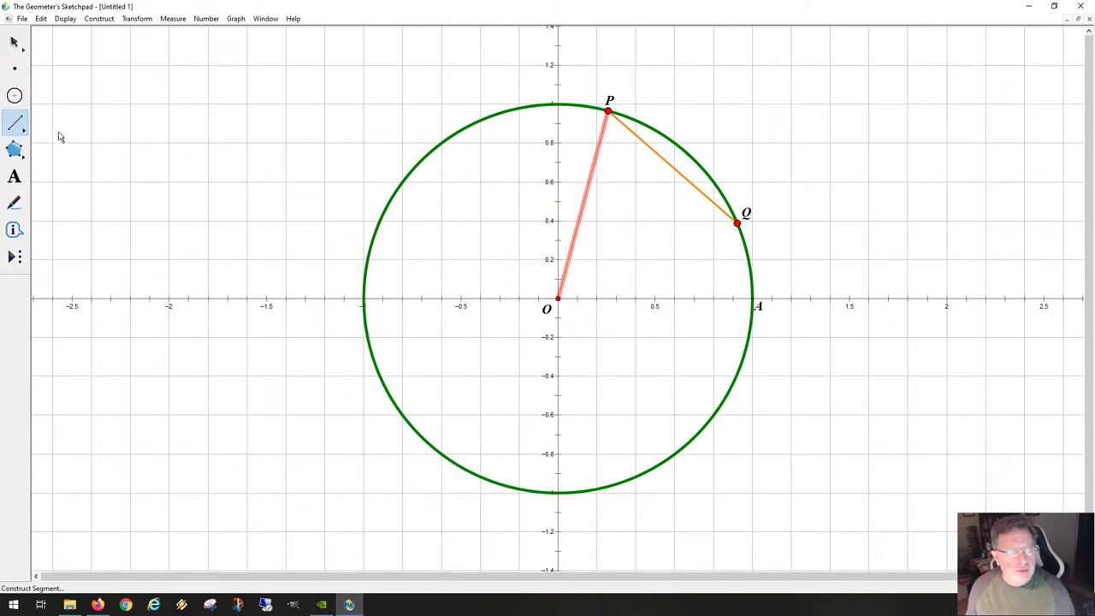
left_click_drag(558, 298, 737, 224)
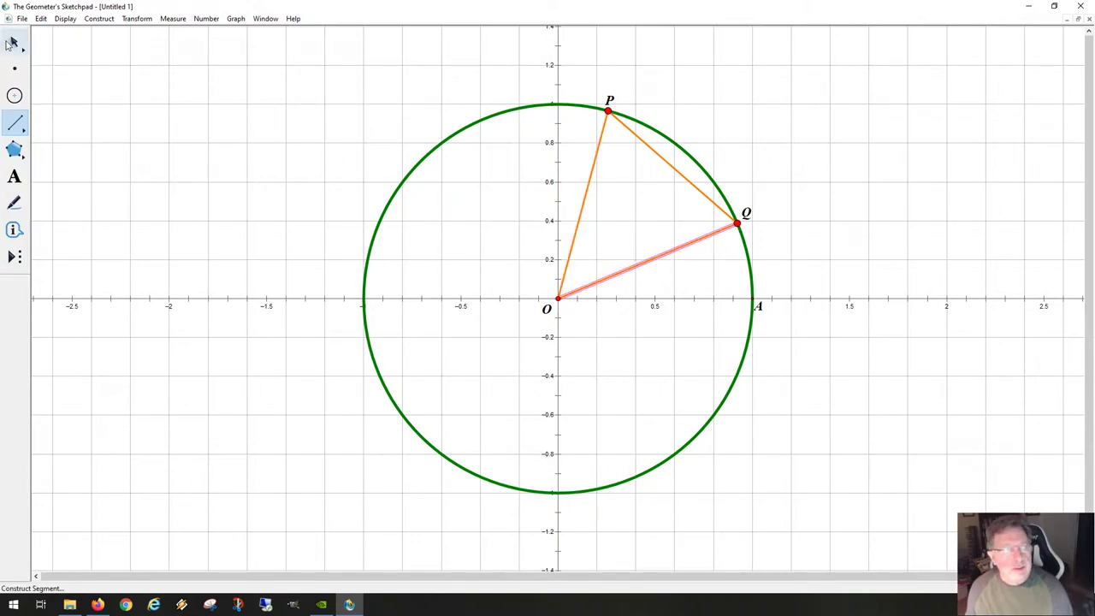
left_click(12, 43)
left_click(647, 252)
left_click(652, 260)
left_click(587, 203)
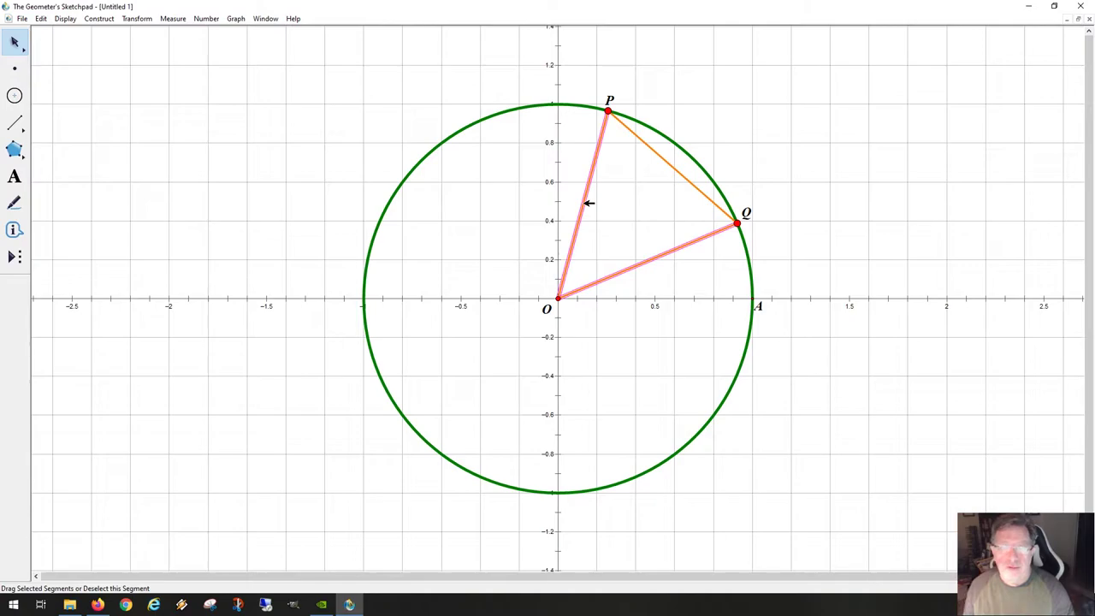
Move P down to just above A near (1, 0.12) and Q up near (0.34, 0.94)
left_click(629, 217)
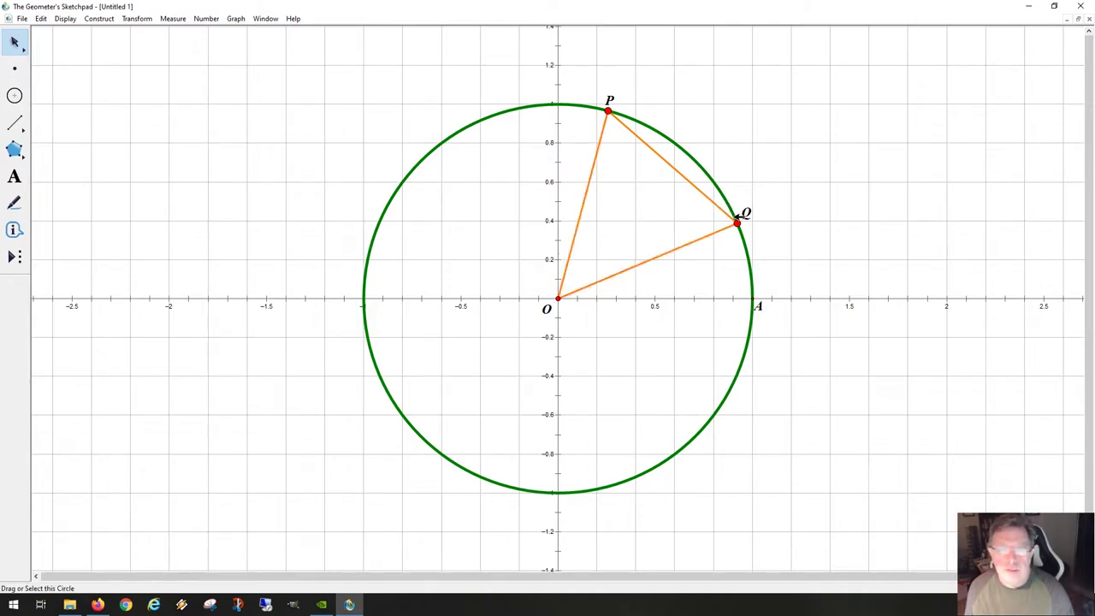
left_click_drag(738, 222, 705, 170)
right_click(703, 170)
key("Escape")
left_click_drag(611, 110, 761, 268)
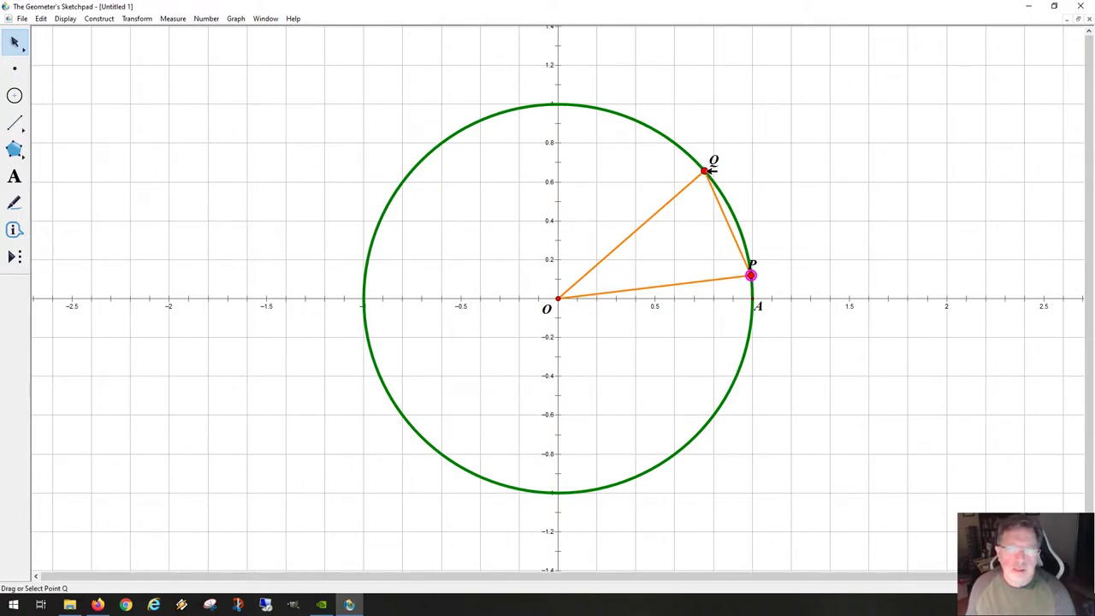
left_click_drag(707, 170, 625, 114)
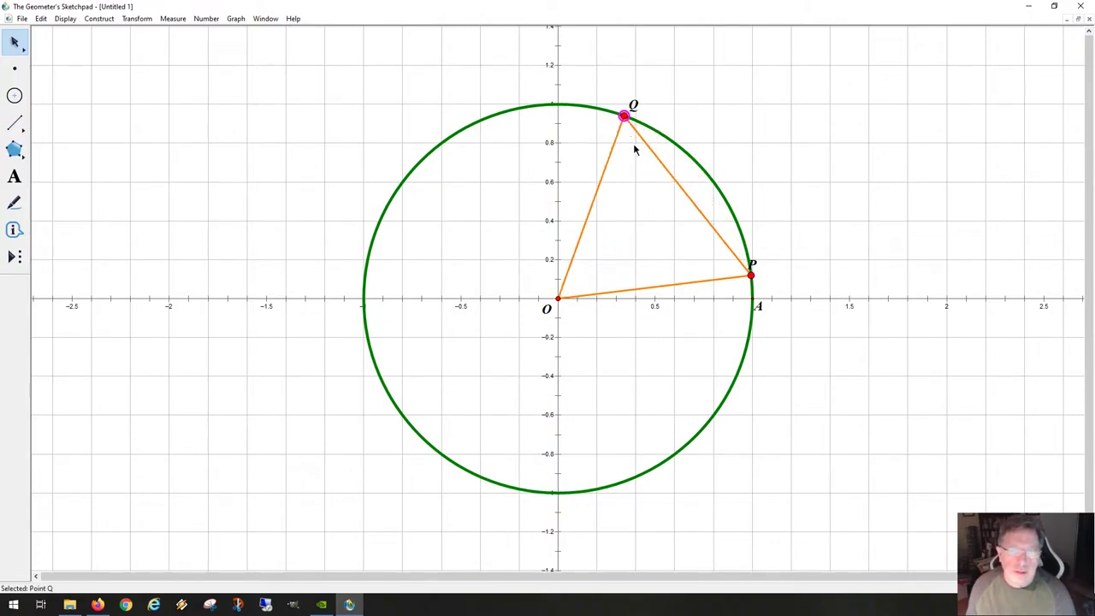
left_click(654, 245)
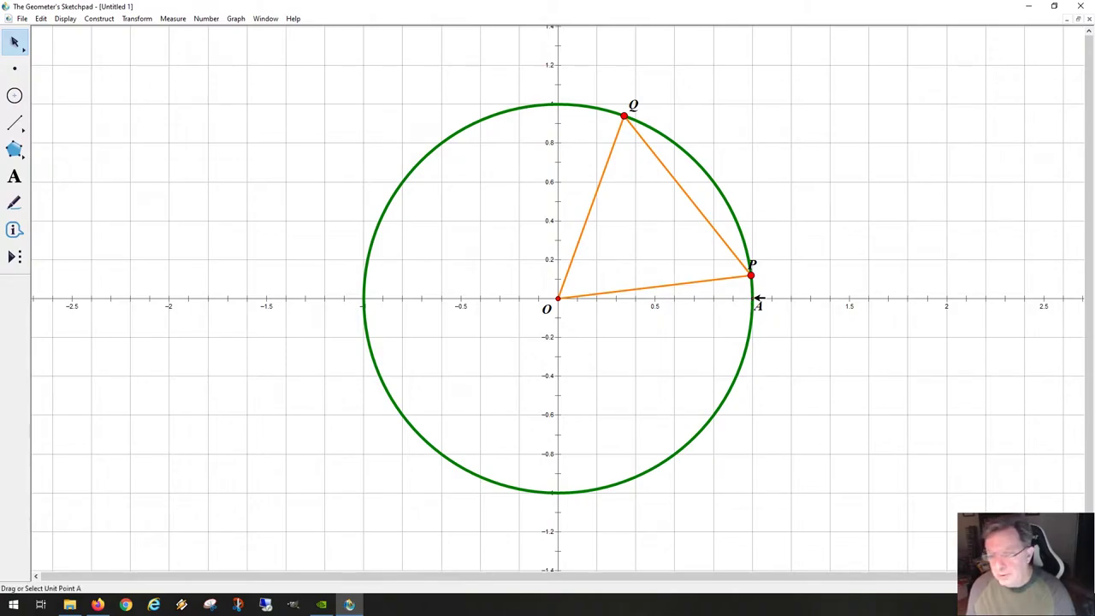
Measure point A's coordinates (1.00000, 0.00000) and place the readout just below A
right_click(754, 271)
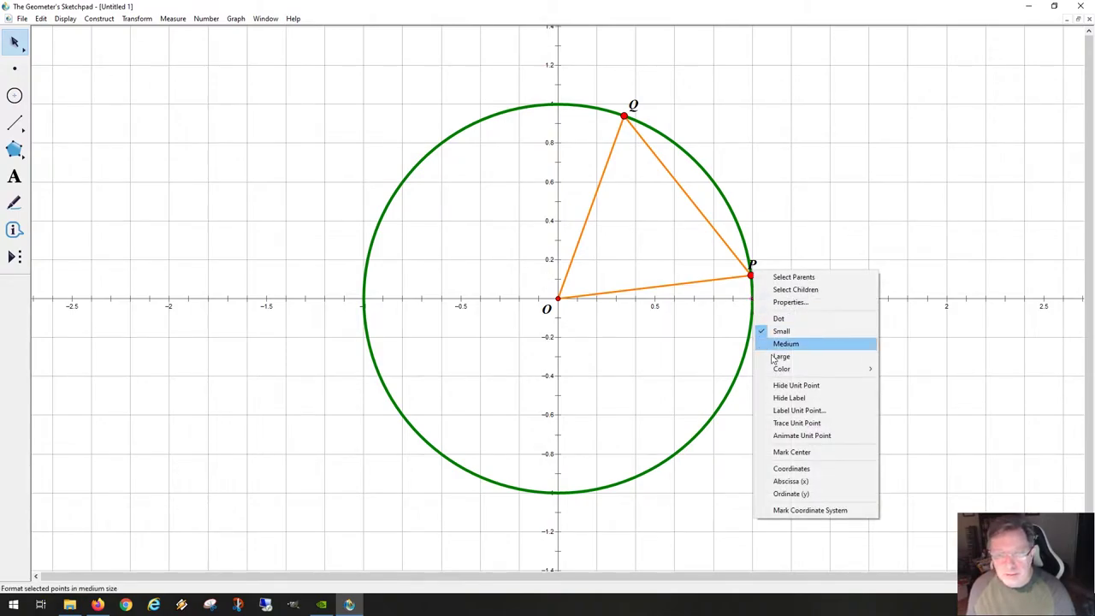
left_click(804, 469)
left_click_drag(168, 53, 890, 336)
left_click(864, 362)
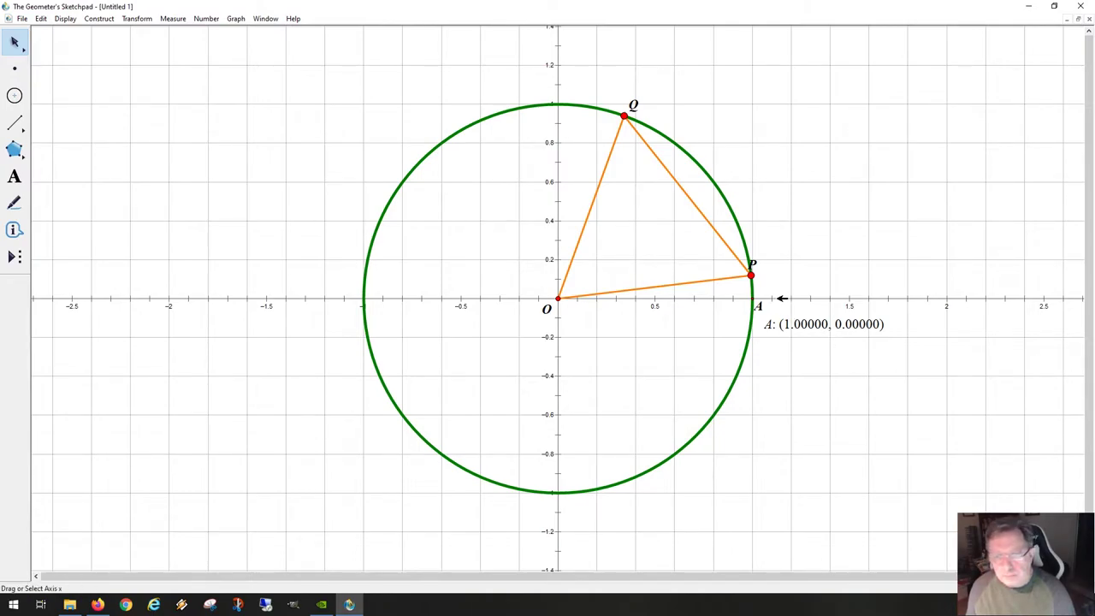
Try selecting radii OP and OQ and chord PQ, then clear the selection
left_click(716, 280)
left_click(589, 229)
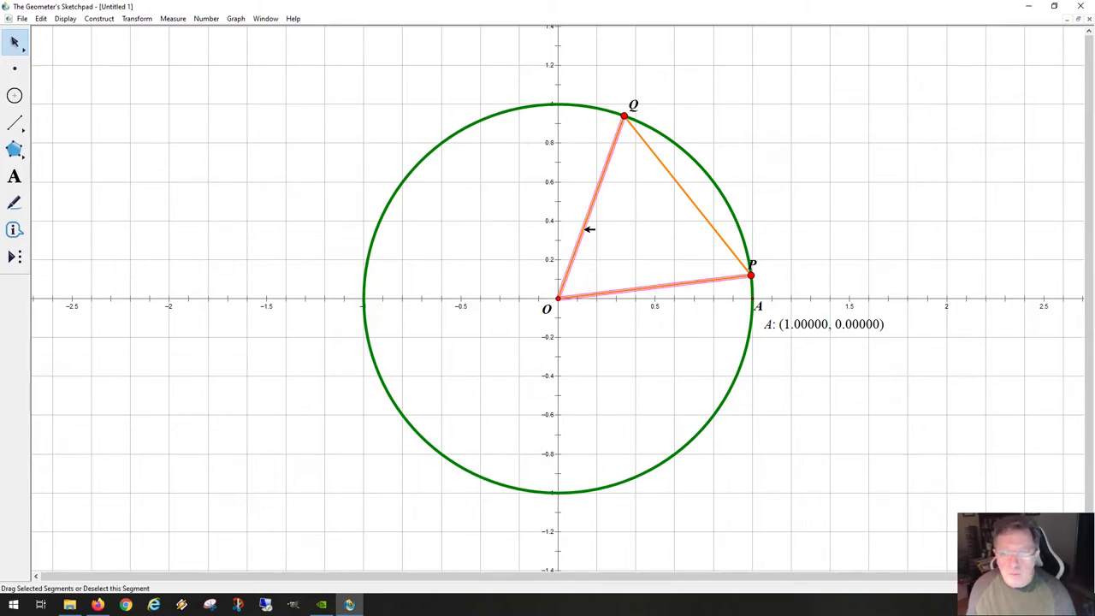
left_click(603, 226)
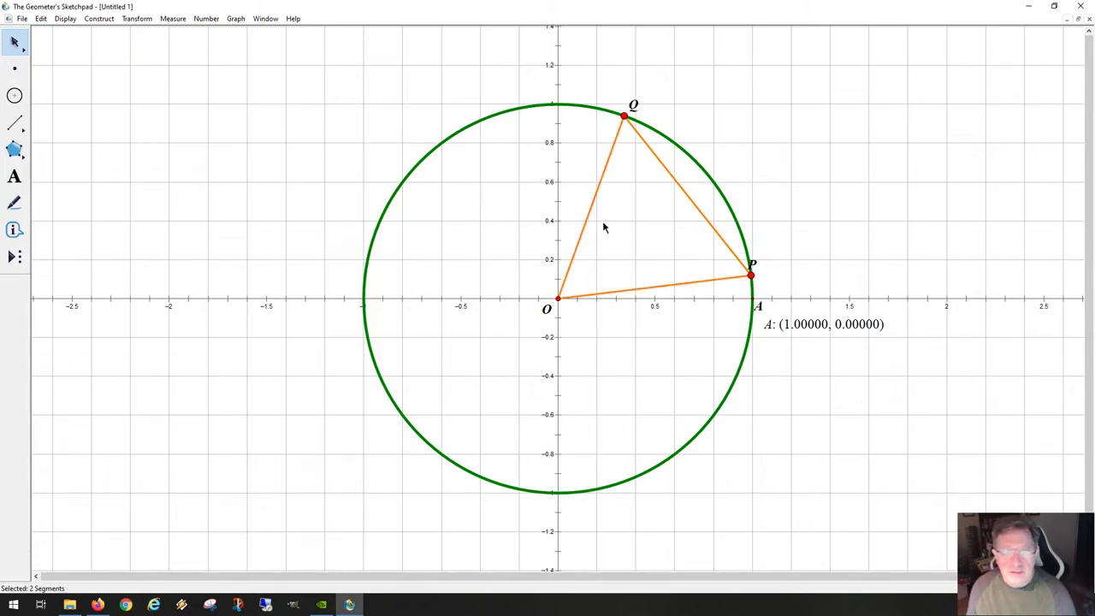
left_click(592, 220)
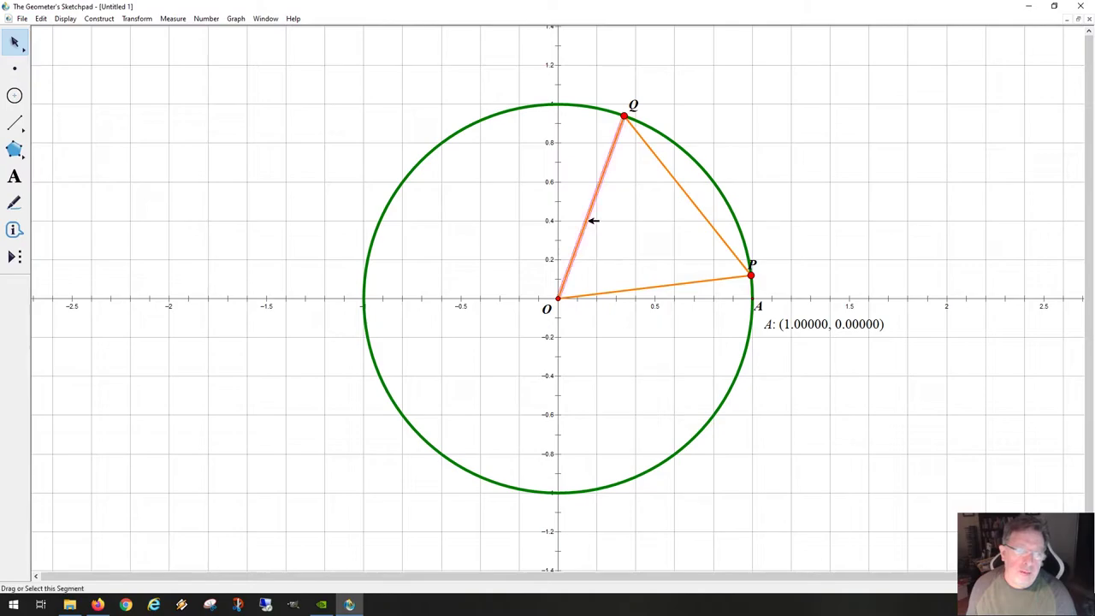
left_click(624, 269)
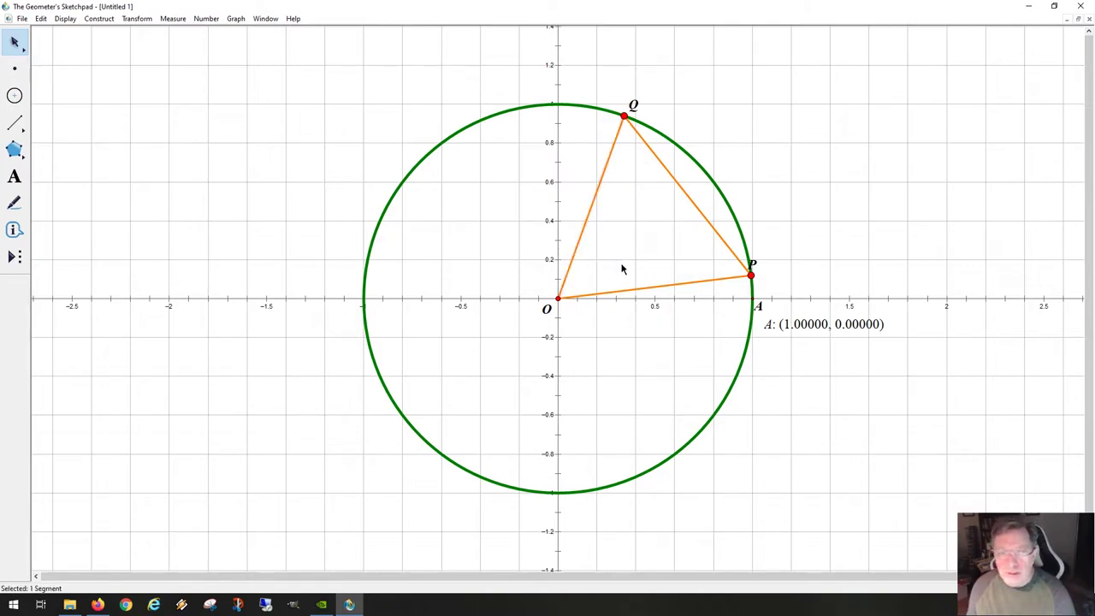
left_click(653, 286)
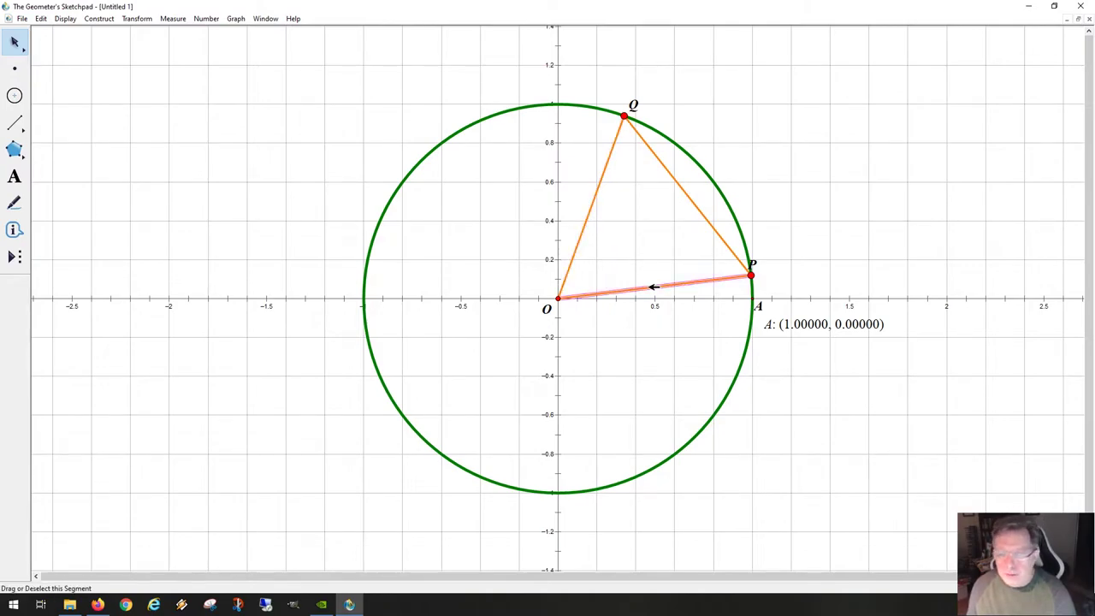
left_click(594, 211)
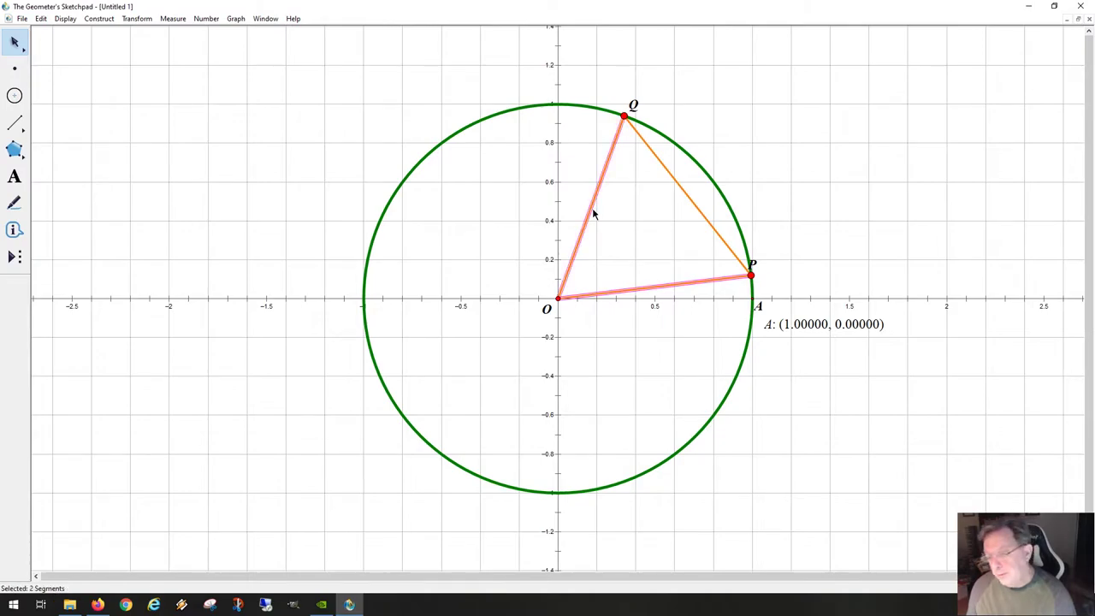
left_click(633, 231)
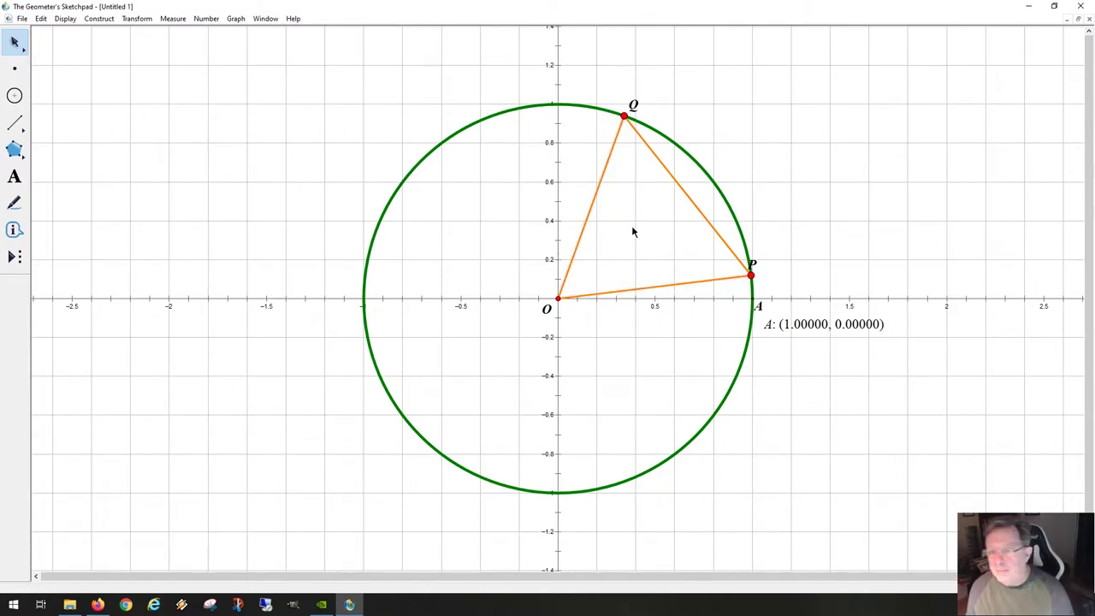
left_click(688, 188)
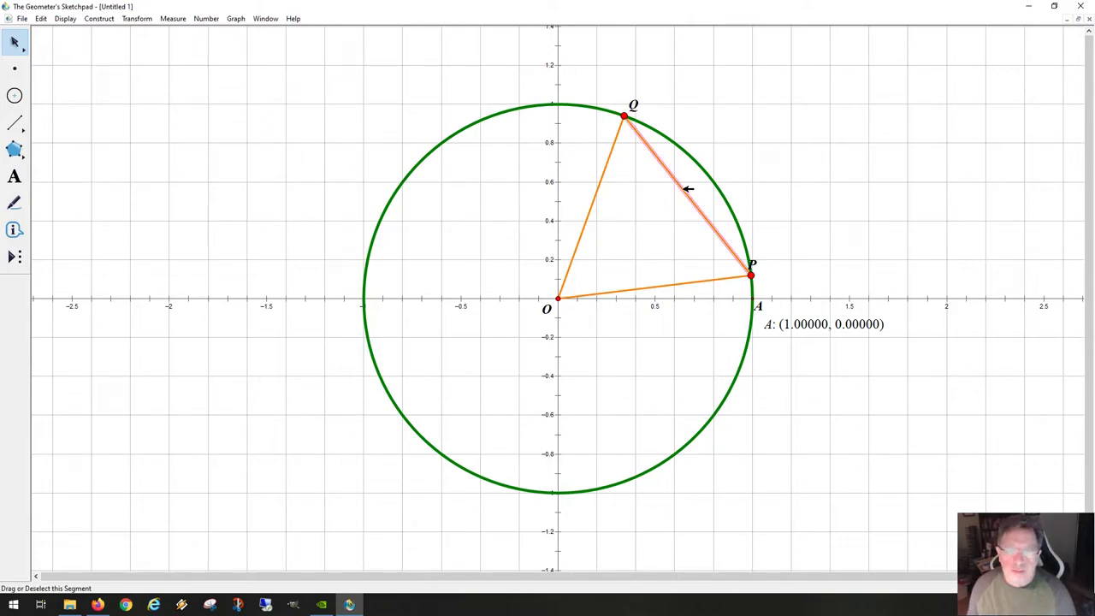
left_click(669, 204)
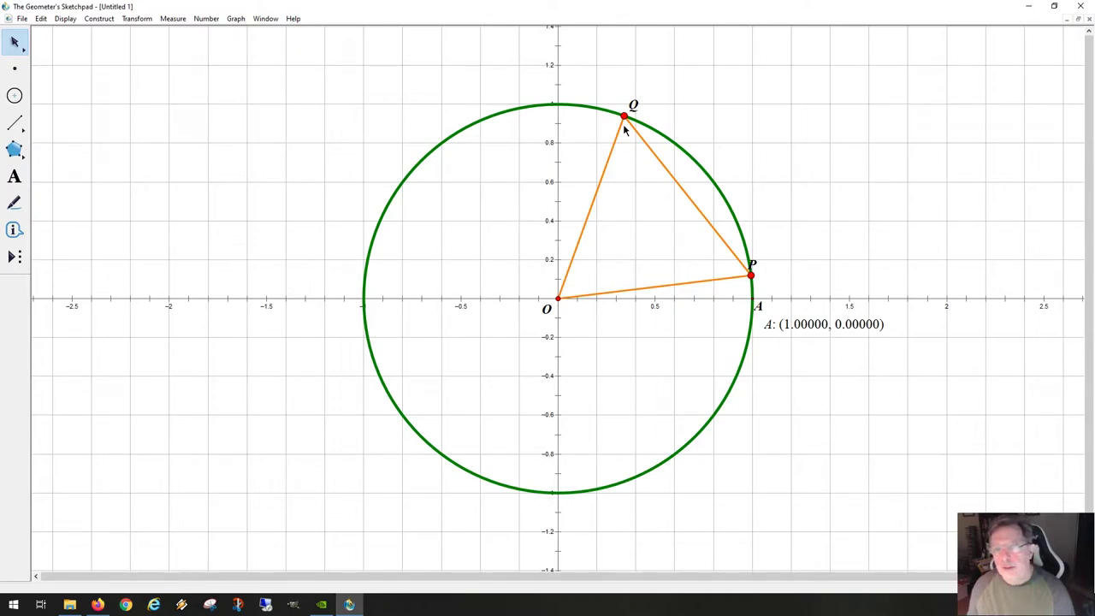
Measure angle O between radii OQ and OP as <O = 63.24740° and place it below O
left_click(581, 248)
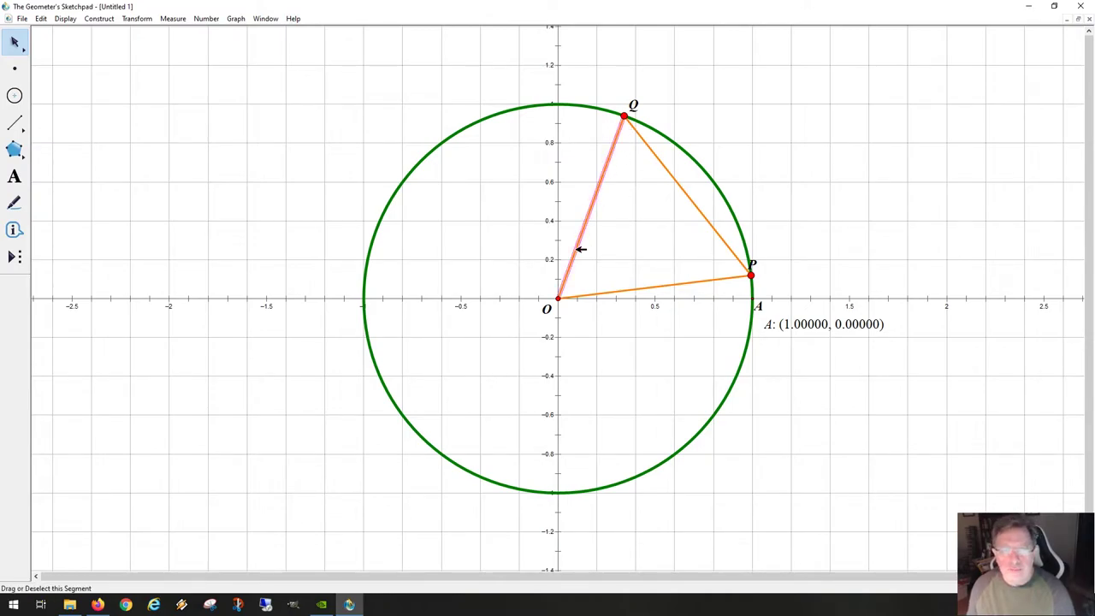
left_click(594, 295)
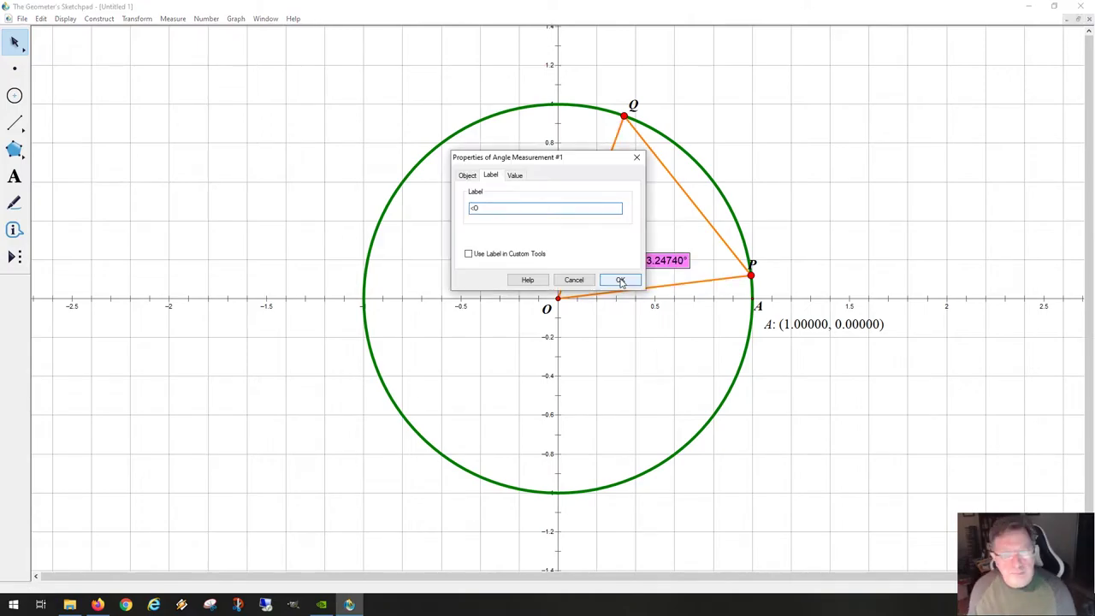
left_click(616, 280)
left_click_drag(636, 274, 614, 326)
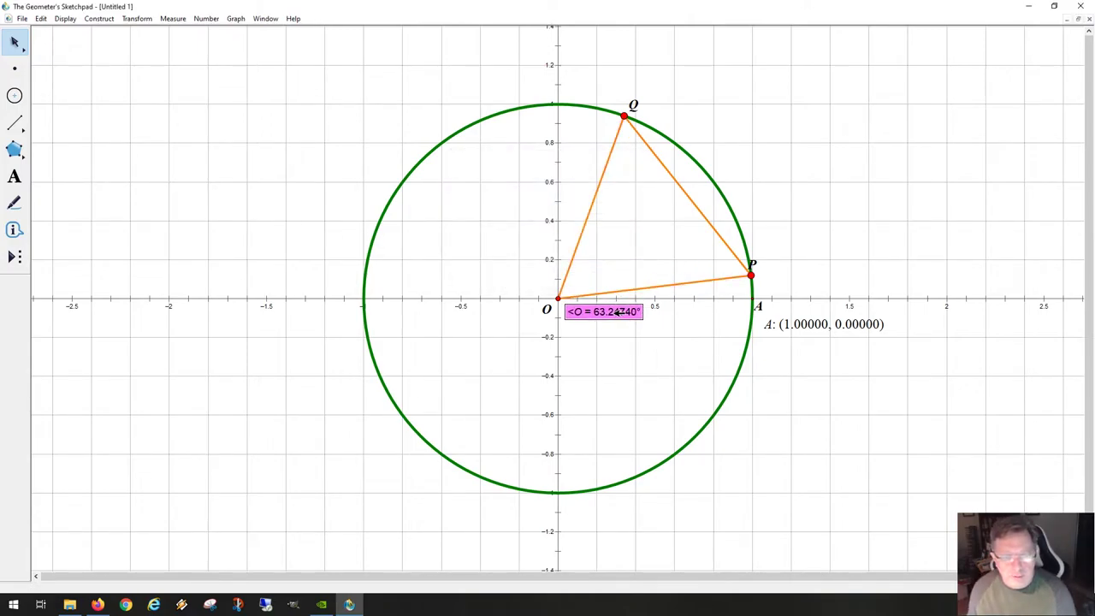
Slide P along the circle until angle O reads 60.80746°, then clear the selection
left_click(621, 333)
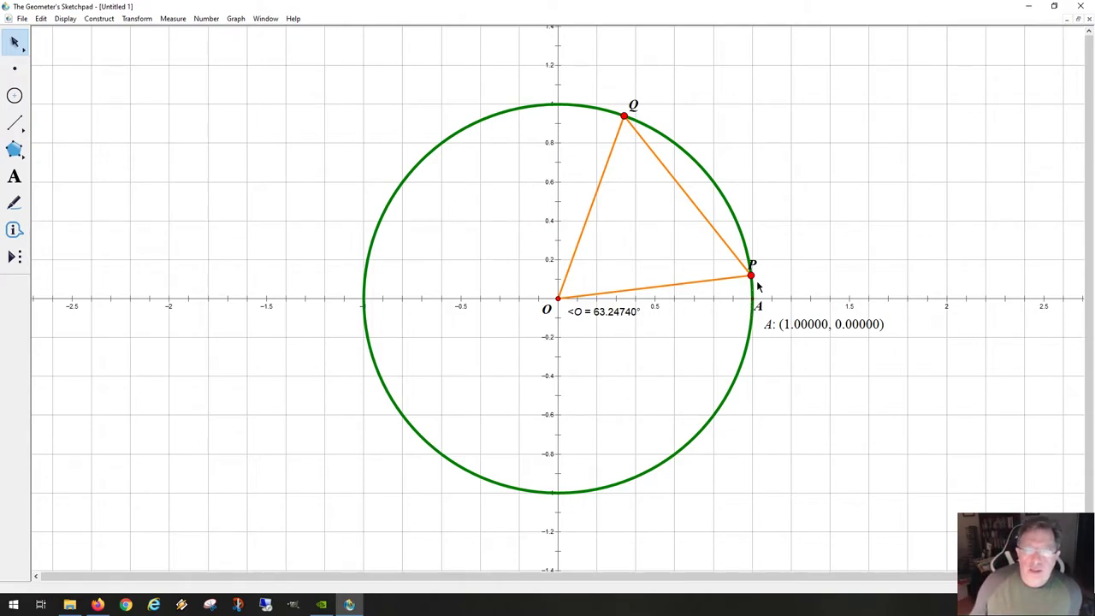
mouse_move(759, 273)
left_mouse_down()
mouse_move(760, 286)
mouse_move(767, 264)
left_mouse_up()
left_click(651, 211)
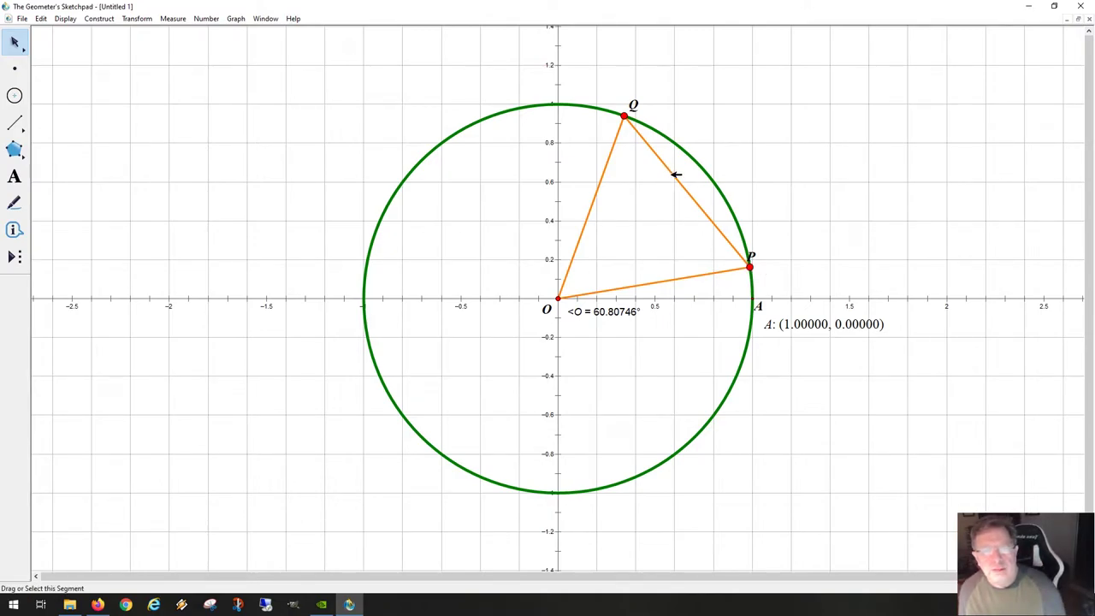
left_click(677, 173)
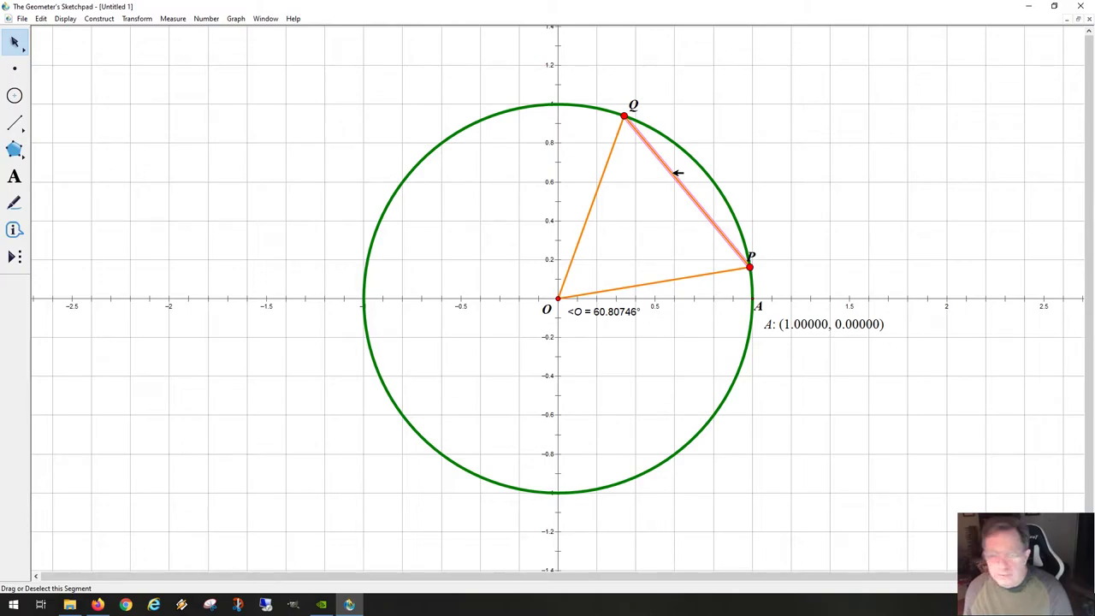
left_click(638, 235)
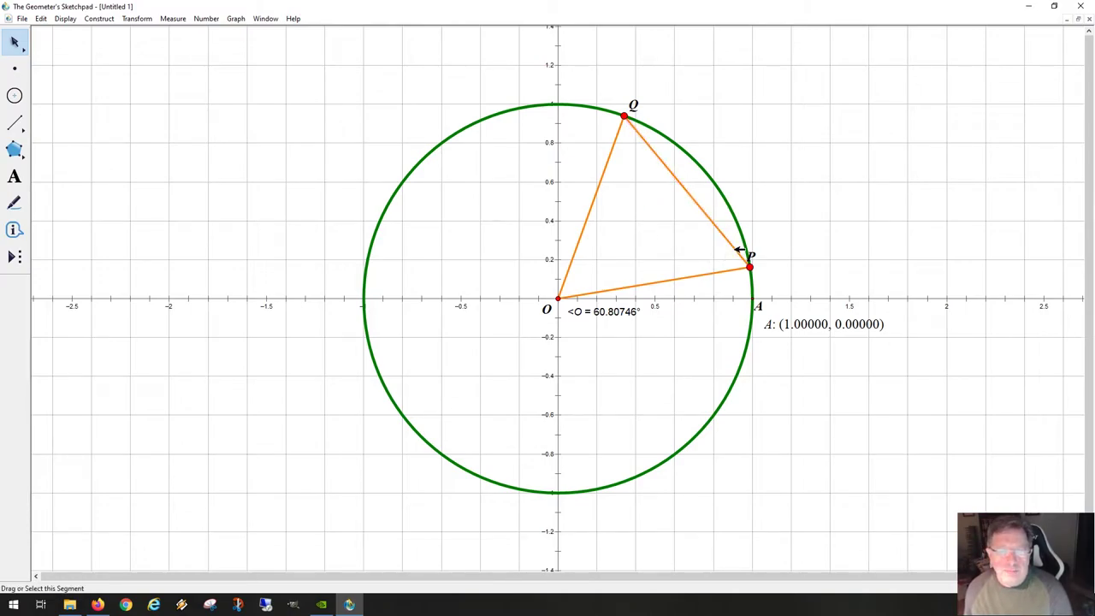